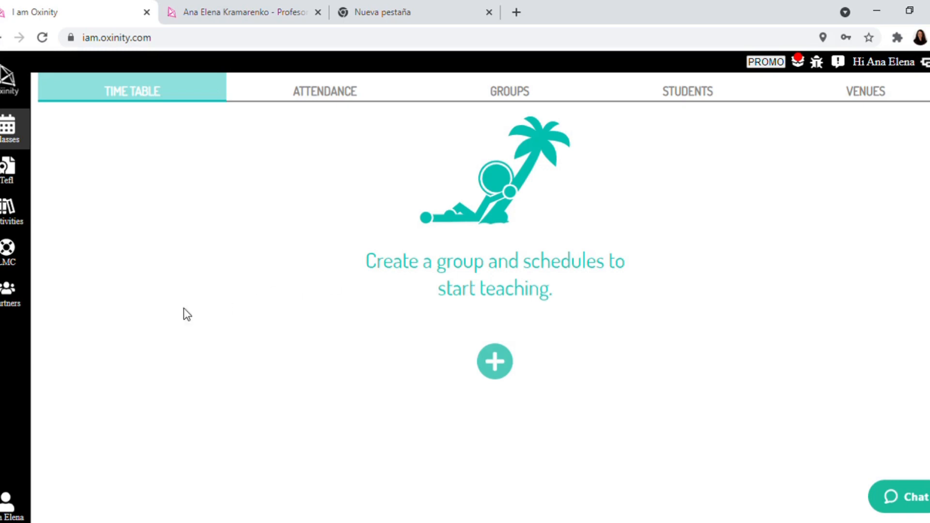
- Open the personal website's editor from the profile, add a new post in the blog section and expand it
{"action": "left_click", "coordinate": [3, 511]}
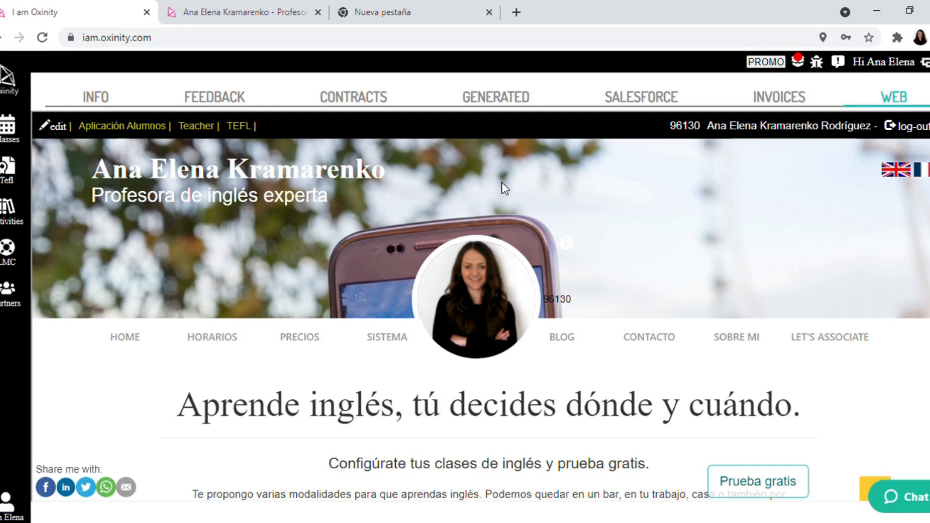
{"action": "left_click", "coordinate": [61, 129]}
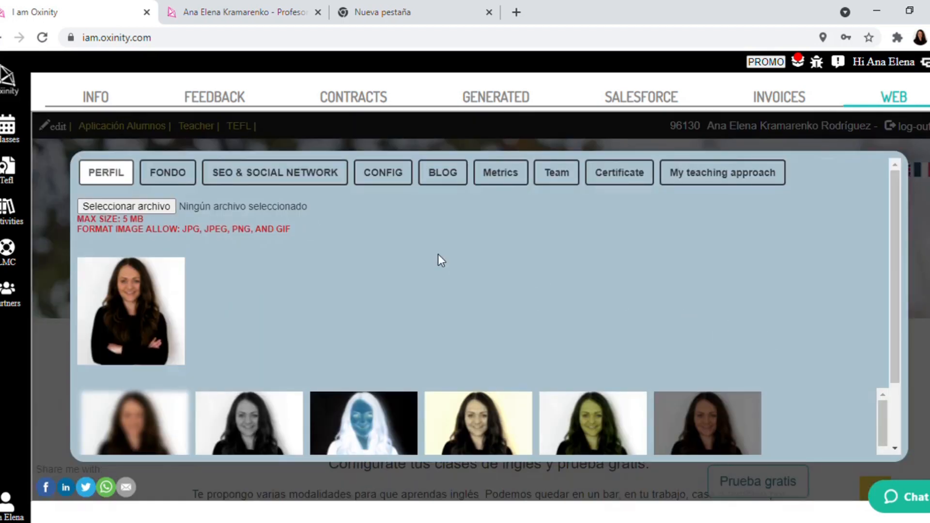
{"action": "left_click", "coordinate": [460, 180]}
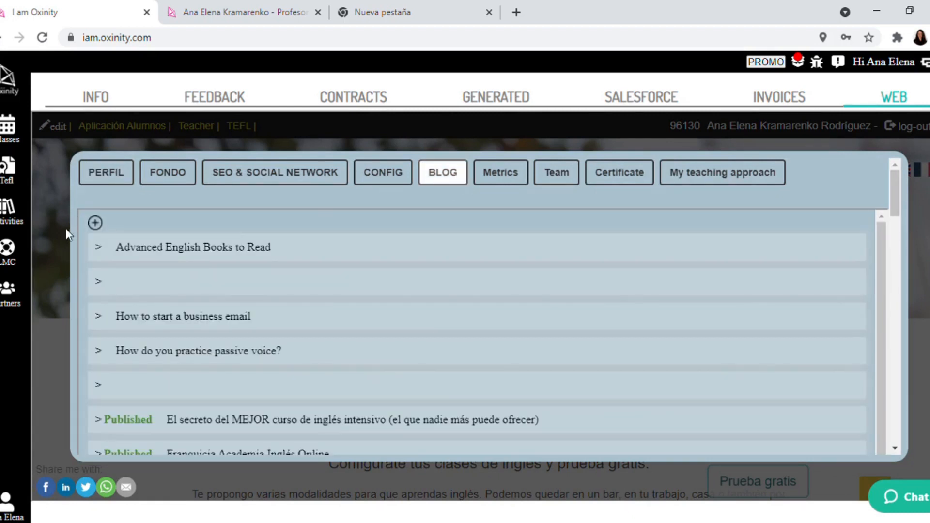
{"action": "left_click", "coordinate": [94, 223]}
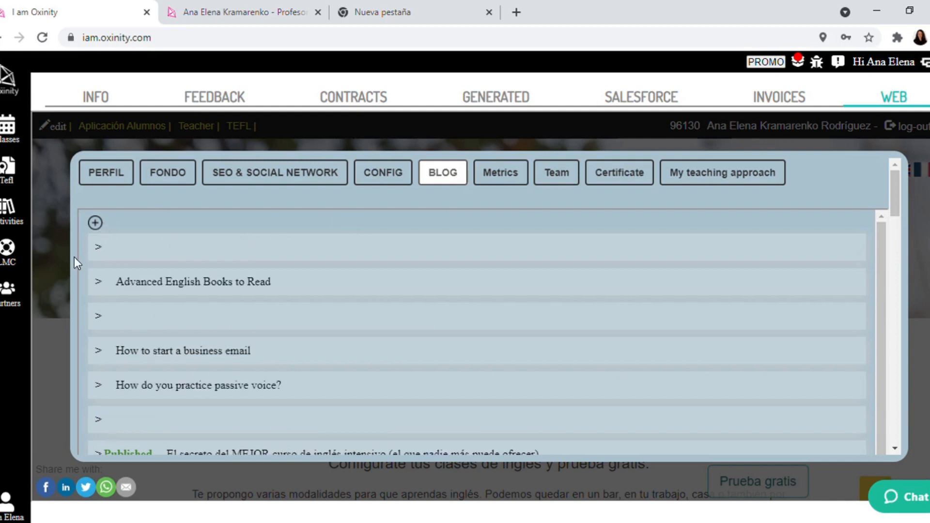
{"action": "left_click", "coordinate": [106, 249]}
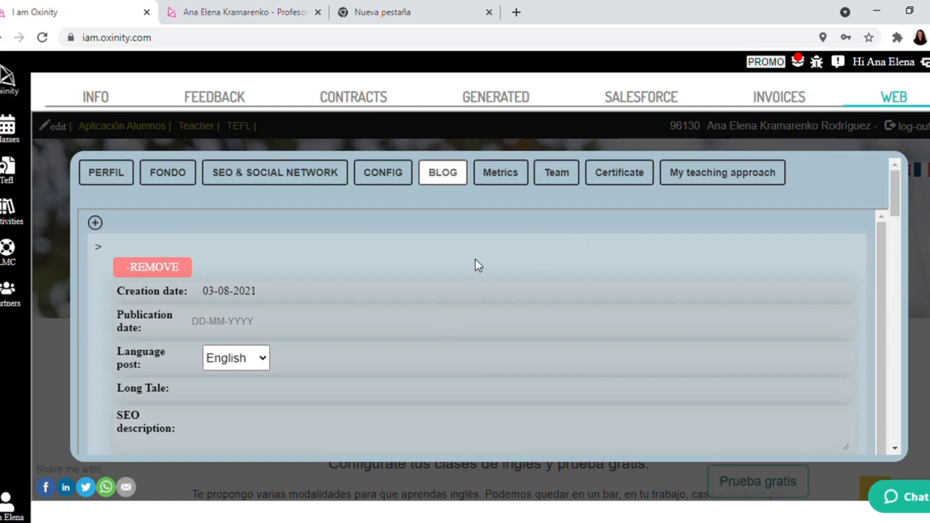
- Switch to the empty Google tab and search for "best english books to learn english"
{"action": "left_click", "coordinate": [392, 7]}
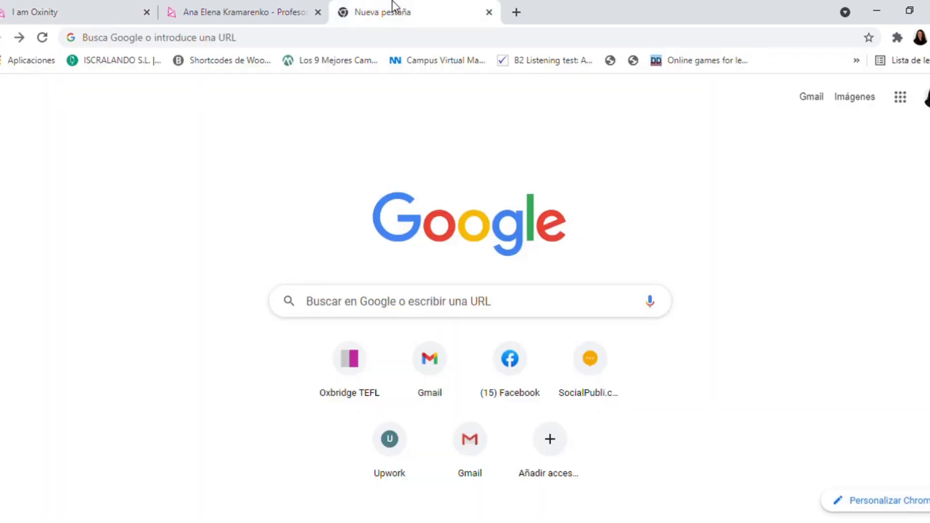
{"action": "left_click", "coordinate": [377, 306]}
{"action": "type", "text": "b"}
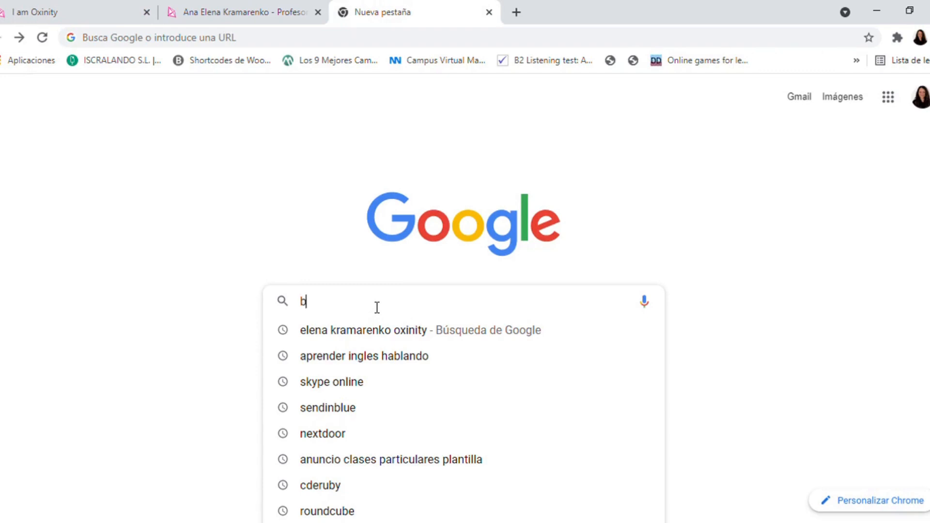
{"action": "type", "text": "est enf"}
{"action": "key", "text": "BackSpace"}
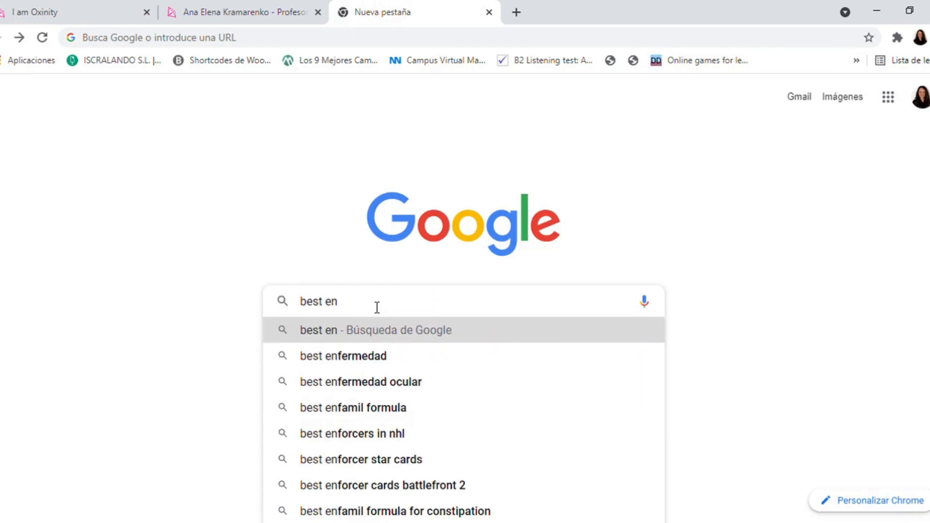
{"action": "type", "text": "gluis"}
{"action": "key", "text": "BackSpace"}
{"action": "type", "text": "i"}
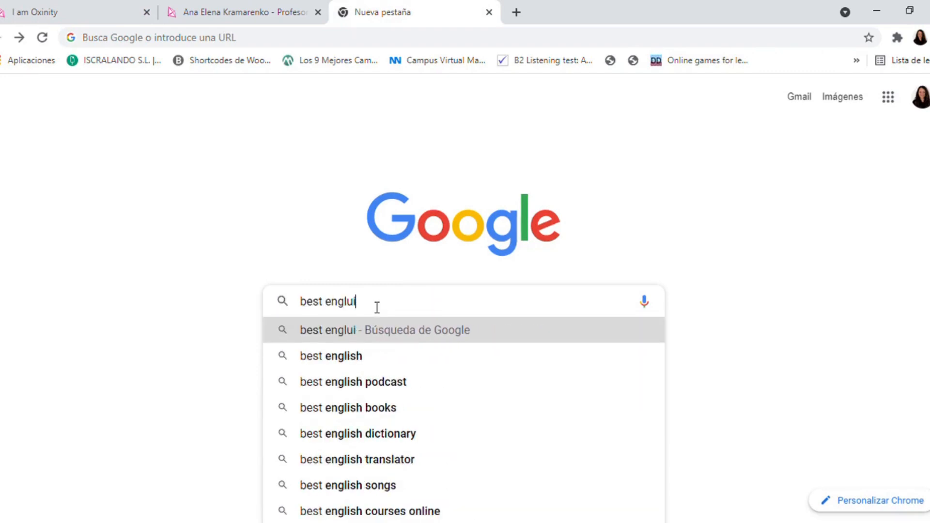
{"action": "type", "text": "sh booj"}
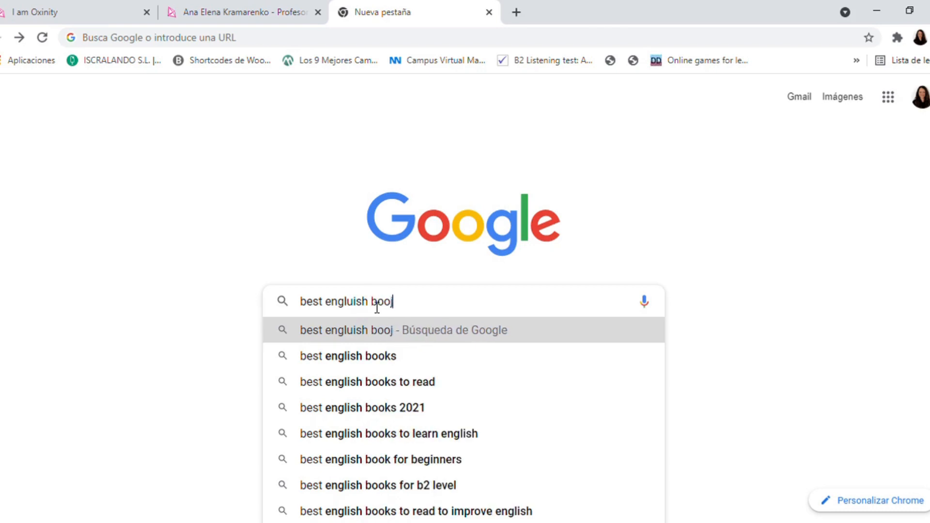
{"action": "left_click", "coordinate": [423, 440]}
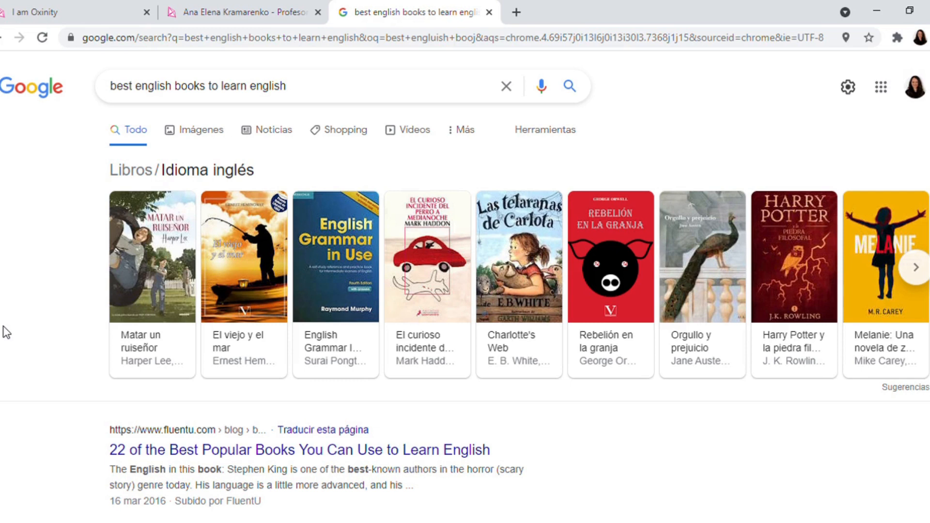
- Review the suggested and related searches and open the related search "Books in English for intermediate level"
{"action": "left_click", "coordinate": [350, 90]}
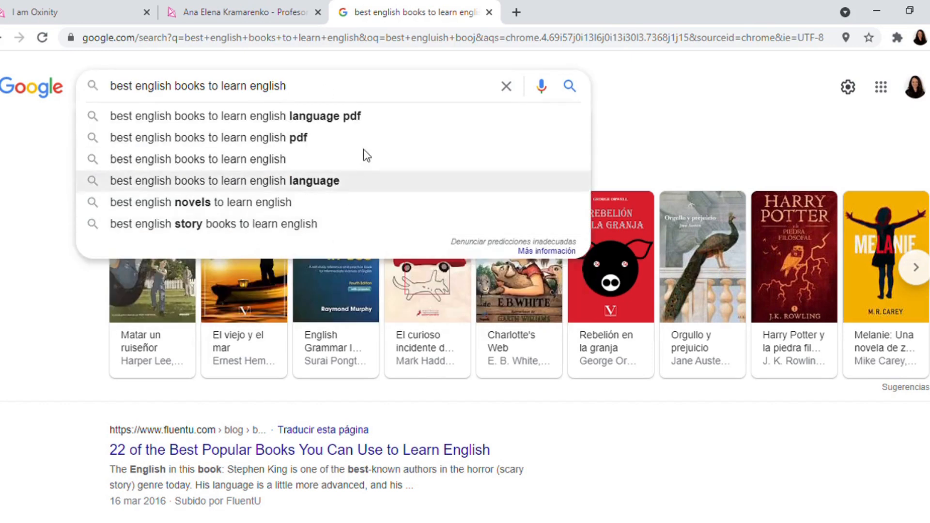
{"action": "scroll", "coordinate": [608, 332], "scroll_direction": "down", "scroll_amount": 8}
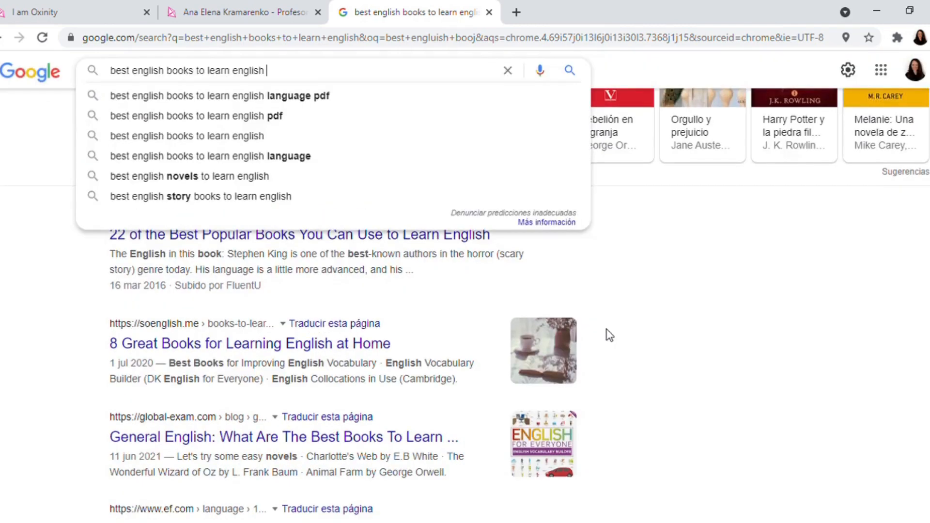
{"action": "scroll", "coordinate": [609, 329], "scroll_direction": "down", "scroll_amount": 10}
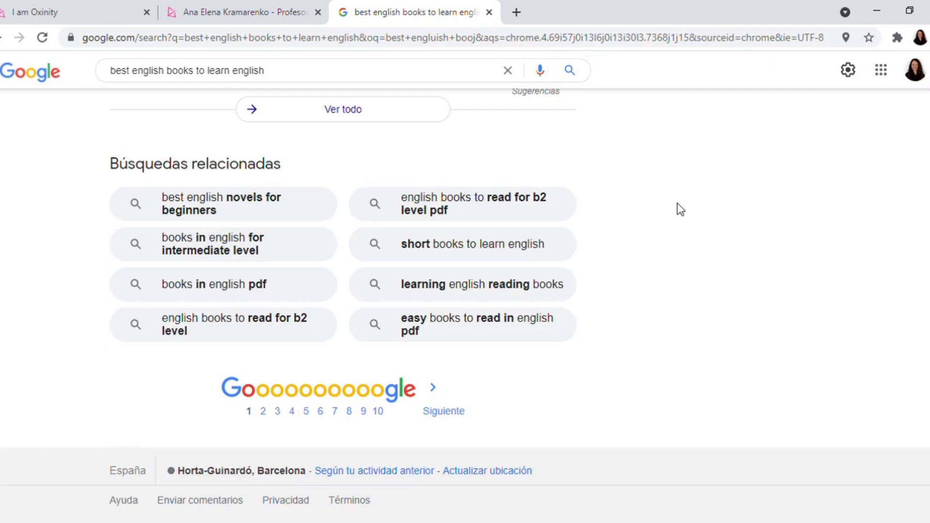
{"action": "left_click", "coordinate": [236, 256]}
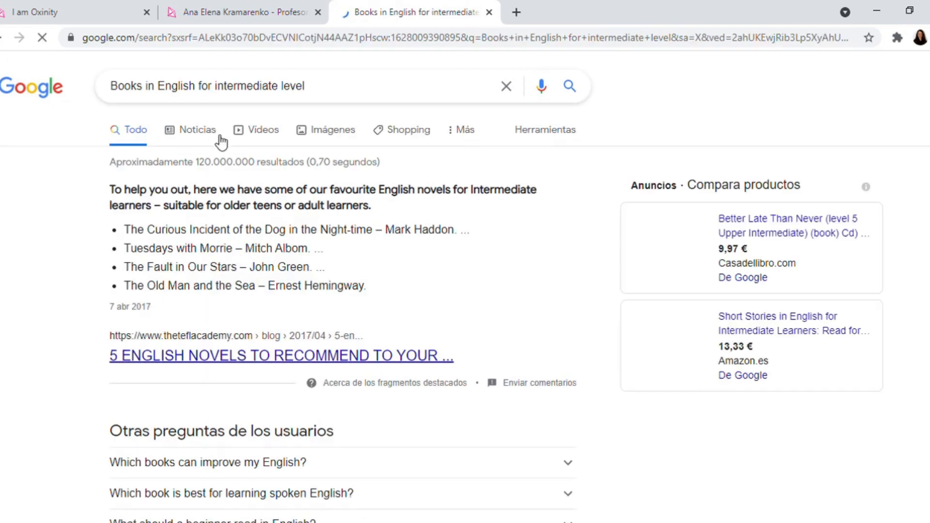
- Copy the search phrase "Books in English for intermediate level"
{"action": "left_click", "coordinate": [341, 86]}
{"action": "key", "text": "ctrl+c"}
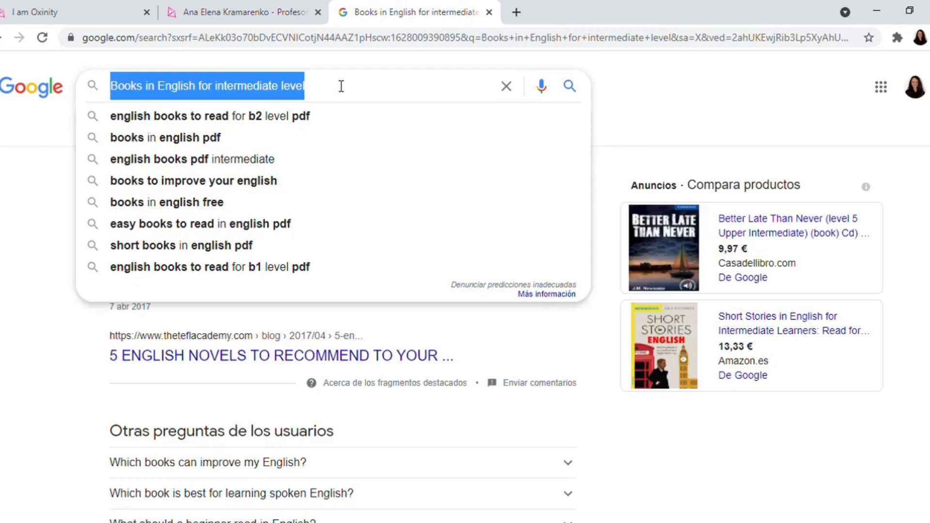
{"action": "left_click", "coordinate": [644, 80]}
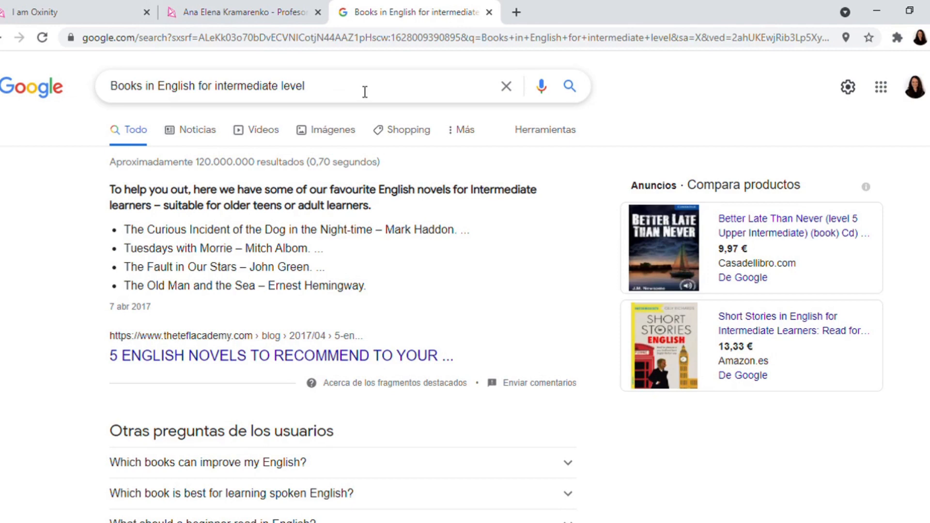
- Return to the Oxinity tab and set the new post's publication date to 03-08-2021, with English as the post language
{"action": "left_click", "coordinate": [112, 5]}
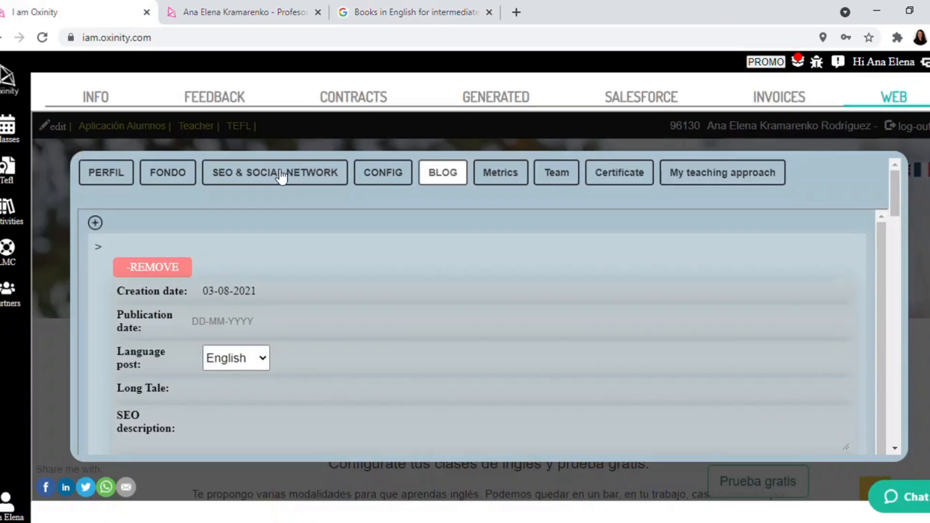
{"action": "left_click", "coordinate": [197, 331]}
{"action": "type", "text": "03"}
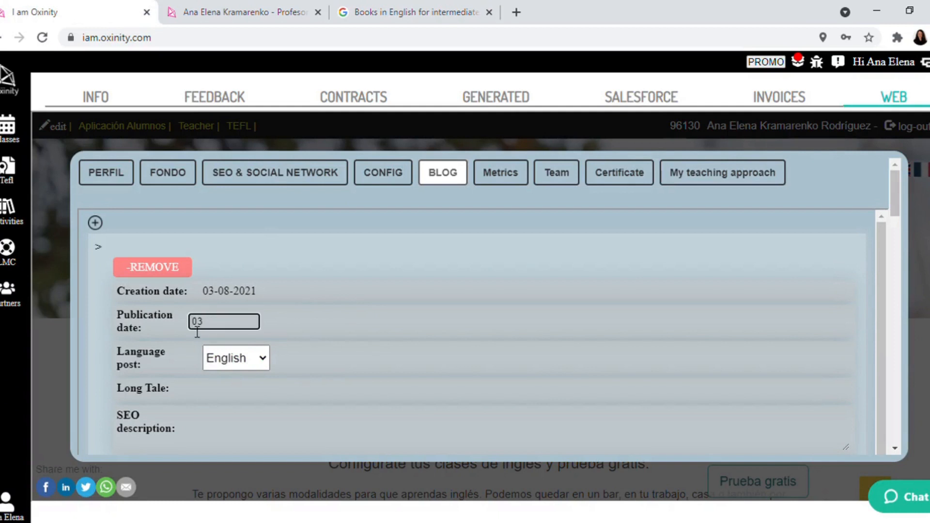
{"action": "type", "text": "-08-2021"}
{"action": "scroll", "coordinate": [352, 323], "scroll_direction": "down", "scroll_amount": 1}
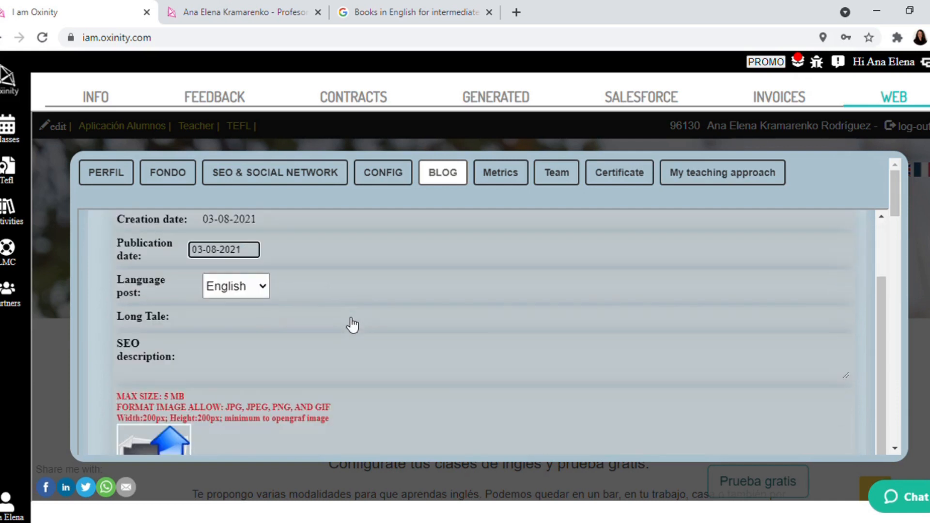
{"action": "left_click", "coordinate": [265, 292]}
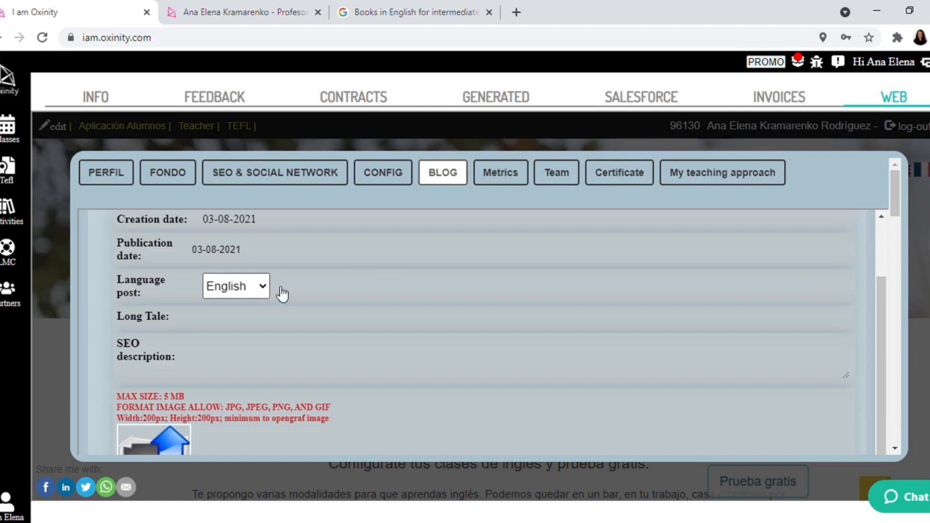
{"action": "left_click", "coordinate": [350, 328]}
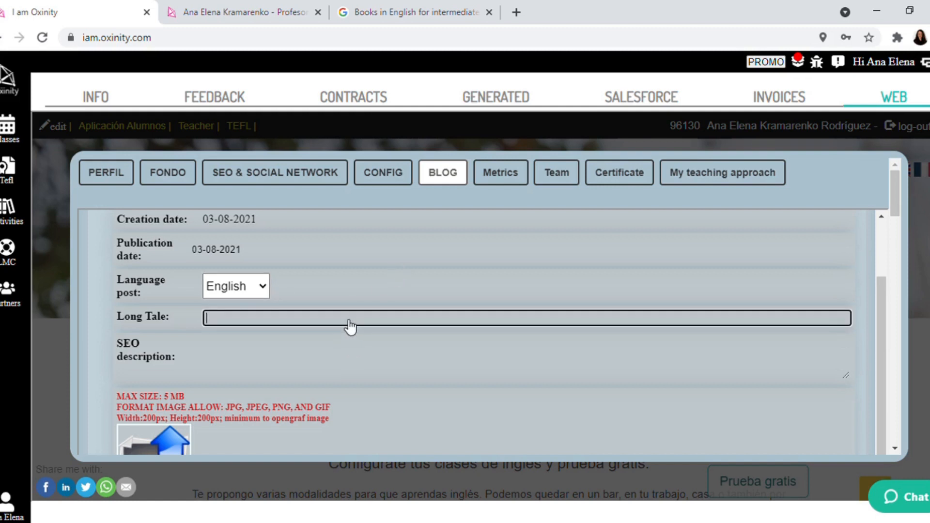
- Paste the copied phrase as the post title and capitalise it as "Books in English for Intermediate Level"
{"action": "scroll", "coordinate": [350, 326], "scroll_direction": "down", "scroll_amount": 3}
{"action": "left_click", "coordinate": [316, 404]}
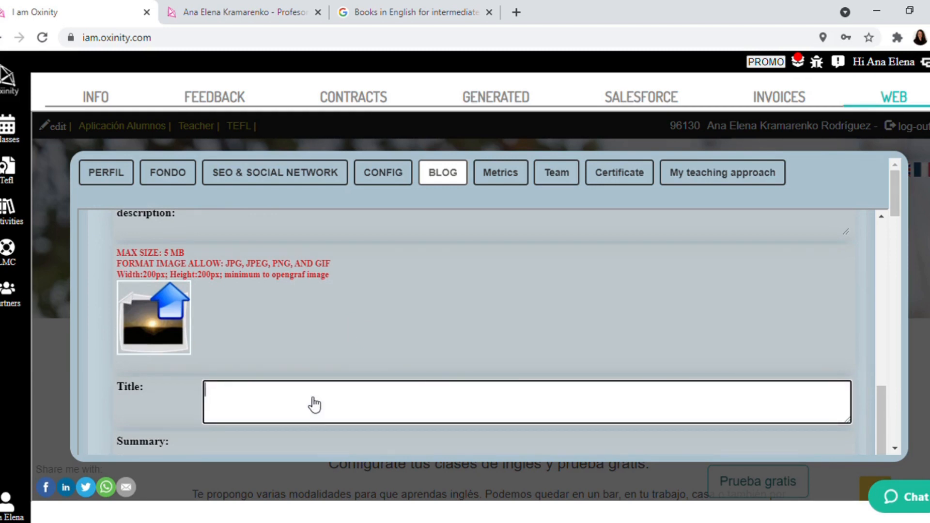
{"action": "key", "text": "ctrl+v"}
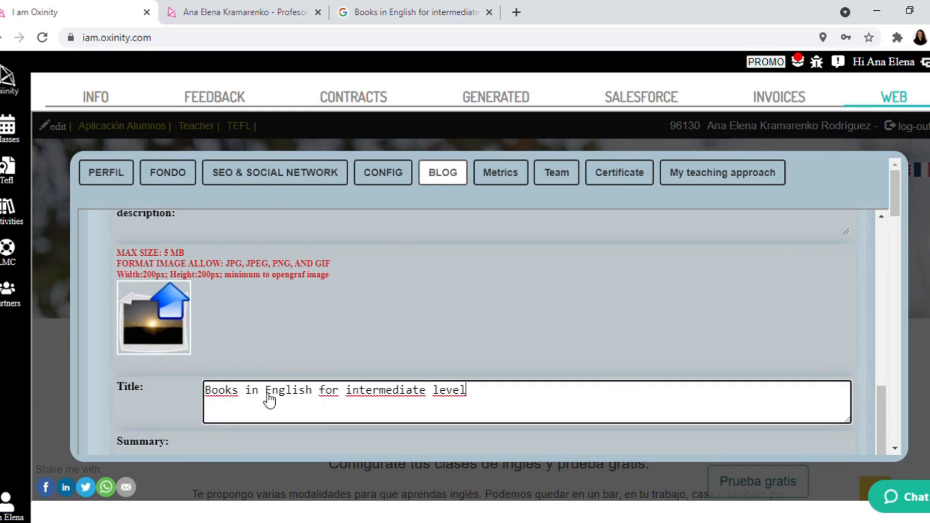
{"action": "left_click", "coordinate": [354, 392]}
{"action": "key", "text": "BackSpace"}
{"action": "type", "text": "I"}
{"action": "left_click", "coordinate": [445, 394]}
{"action": "key", "text": "BackSpace"}
{"action": "type", "text": "L"}
{"action": "left_click", "coordinate": [517, 405]}
- Paste the key phrase "Books in English for intermediate level" as the post's Long Tale
{"action": "scroll", "coordinate": [500, 380], "scroll_direction": "up", "scroll_amount": 1}
{"action": "scroll", "coordinate": [498, 377], "scroll_direction": "up", "scroll_amount": 1}
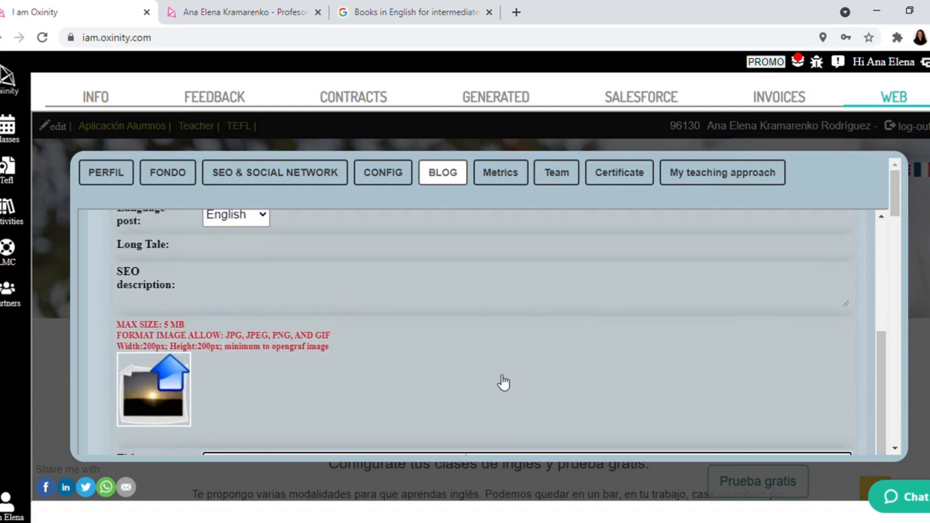
{"action": "scroll", "coordinate": [499, 376], "scroll_direction": "down", "scroll_amount": 1}
{"action": "scroll", "coordinate": [498, 376], "scroll_direction": "up", "scroll_amount": 1}
{"action": "scroll", "coordinate": [502, 382], "scroll_direction": "up", "scroll_amount": 1}
{"action": "left_click", "coordinate": [398, 323]}
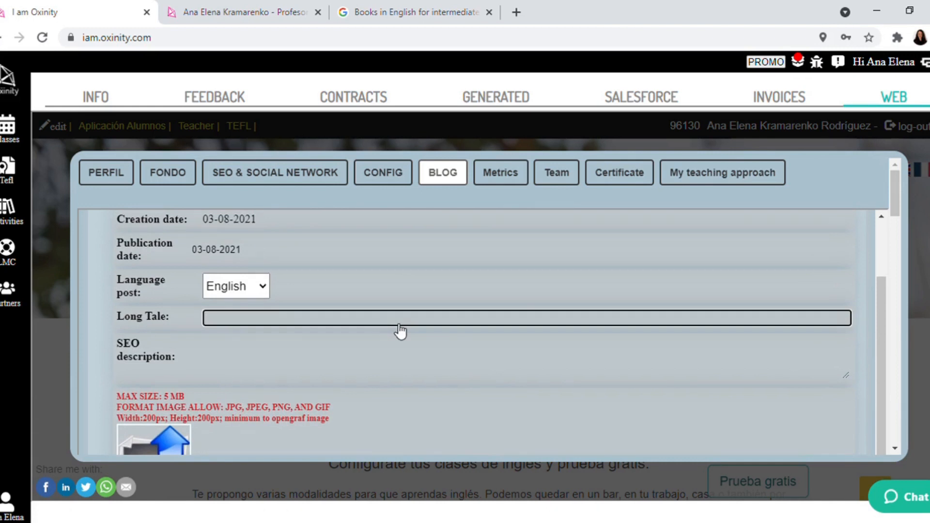
{"action": "key", "text": "ctrl+v"}
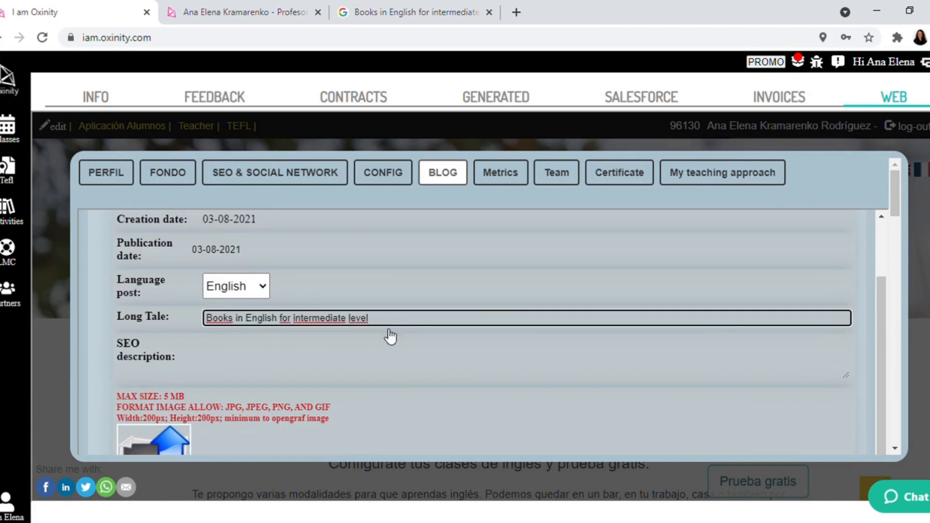
{"action": "left_click", "coordinate": [355, 364]}
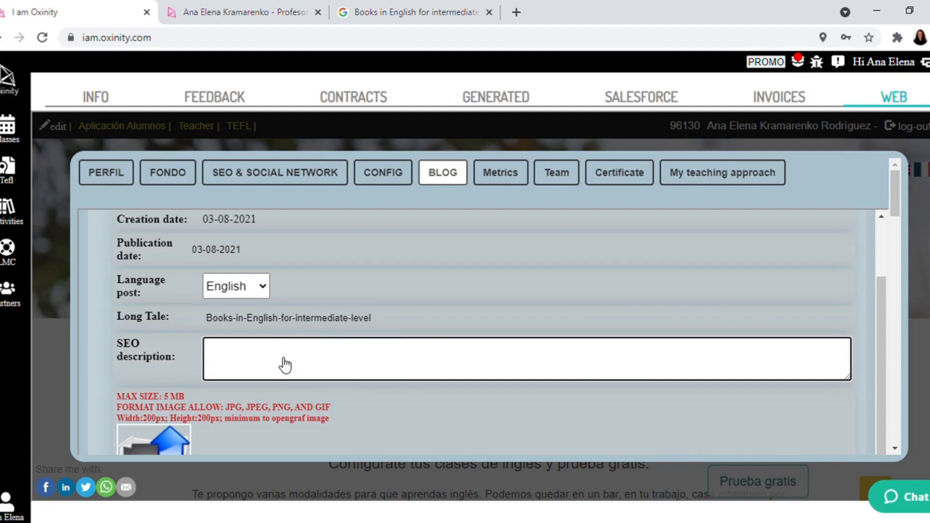
{"action": "type", "text": "154 char."}
{"action": "key", "text": "BackSpace"}
{"action": "key", "text": "BackSpace"}
{"action": "key", "text": "BackSpace"}
{"action": "key", "text": "BackSpace"}
{"action": "key", "text": "BackSpace"}
{"action": "key", "text": "BackSpace"}
{"action": "key", "text": "BackSpace"}
{"action": "key", "text": "BackSpace"}
{"action": "key", "text": "BackSpace"}
- Enter the SEO description "Books in English for intermediate level: top 10 best books to read if you want to learn English fast and easy."
{"action": "key", "text": "ctrl+v"}
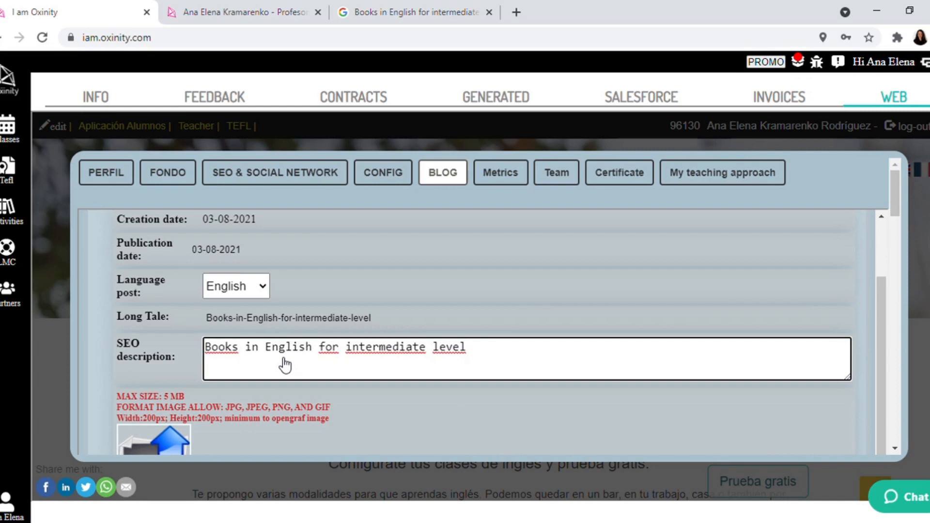
{"action": "type", "text": ": top 10 best books to r"}
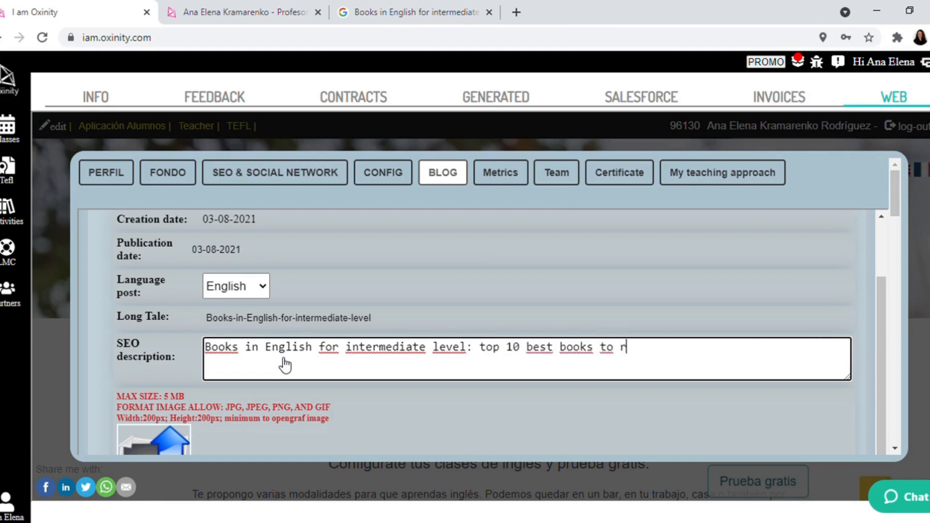
{"action": "type", "text": "ead if you"}
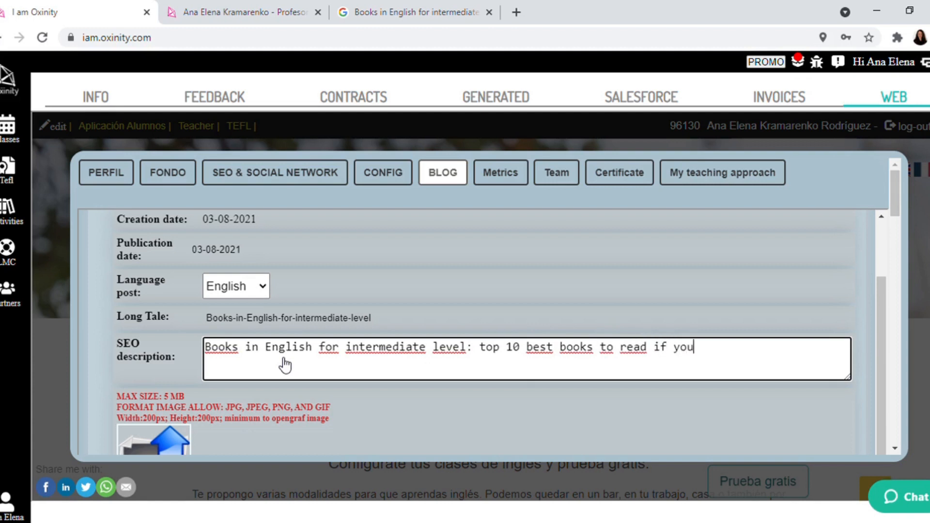
{"action": "type", "text": " want to learn"}
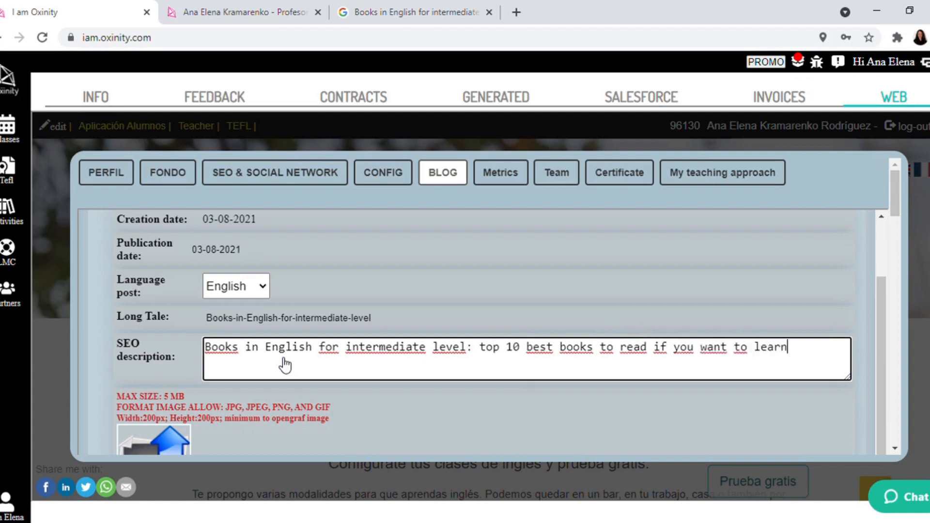
{"action": "type", "text": " English "}
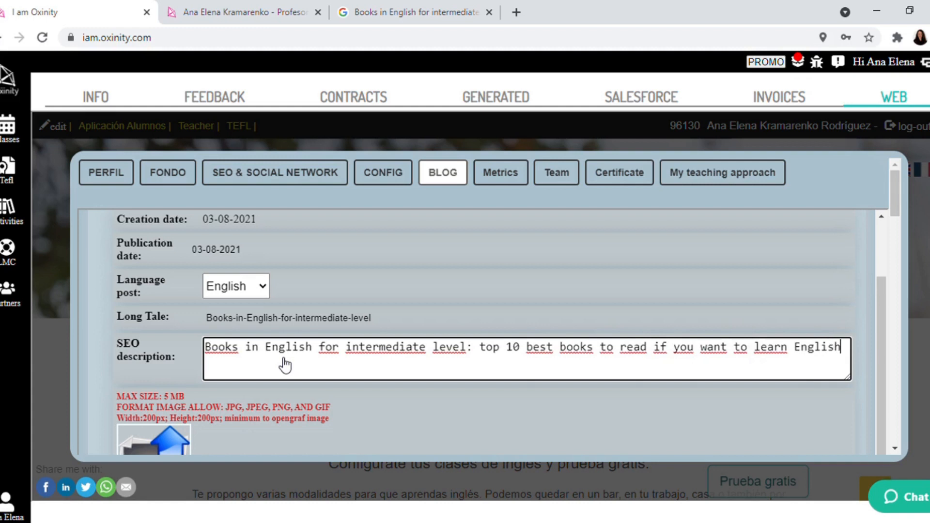
{"action": "type", "text": "fast and easy."}
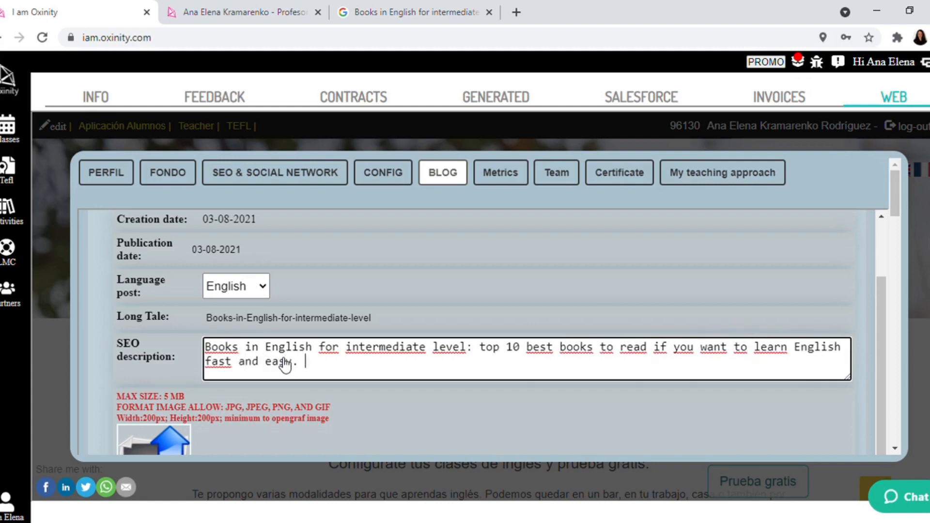
{"action": "scroll", "coordinate": [443, 334], "scroll_direction": "down", "scroll_amount": 1}
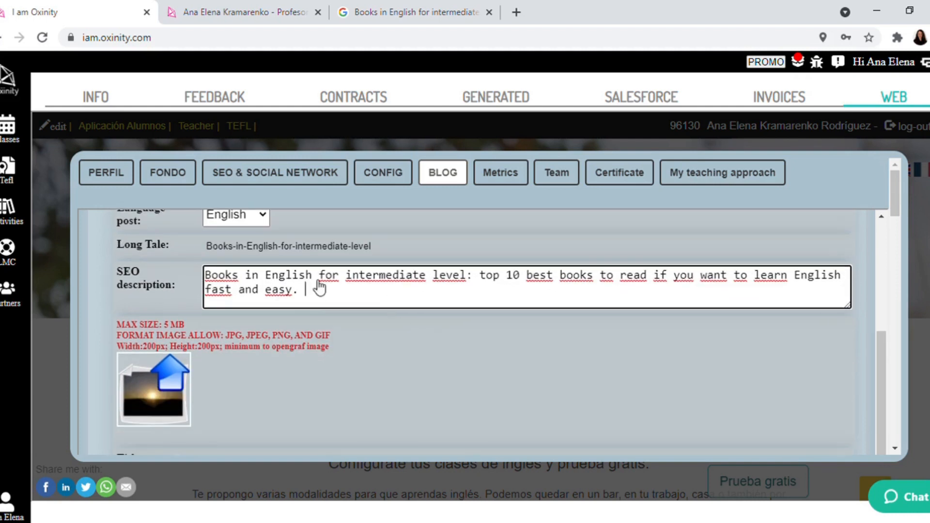
- Copy the whole SEO description and paste it into the post's Summary
{"action": "key", "text": "ctrl+a"}
{"action": "key", "text": "ctrl+c"}
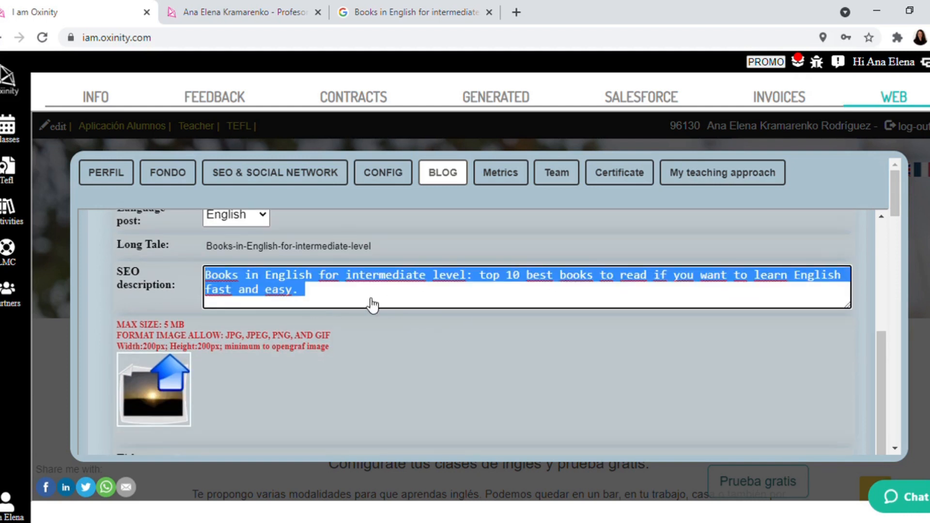
{"action": "scroll", "coordinate": [371, 305], "scroll_direction": "down", "scroll_amount": 2}
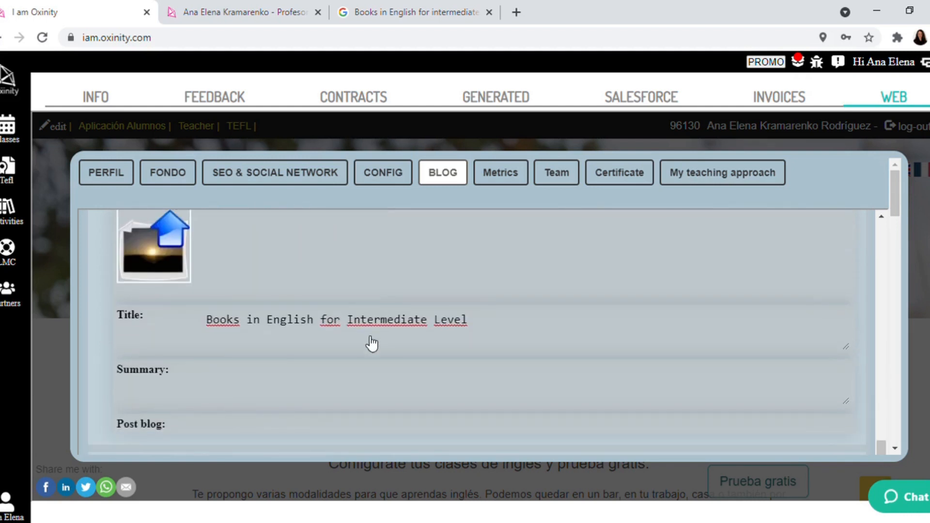
{"action": "left_click", "coordinate": [363, 380]}
{"action": "key", "text": "ctrl+v"}
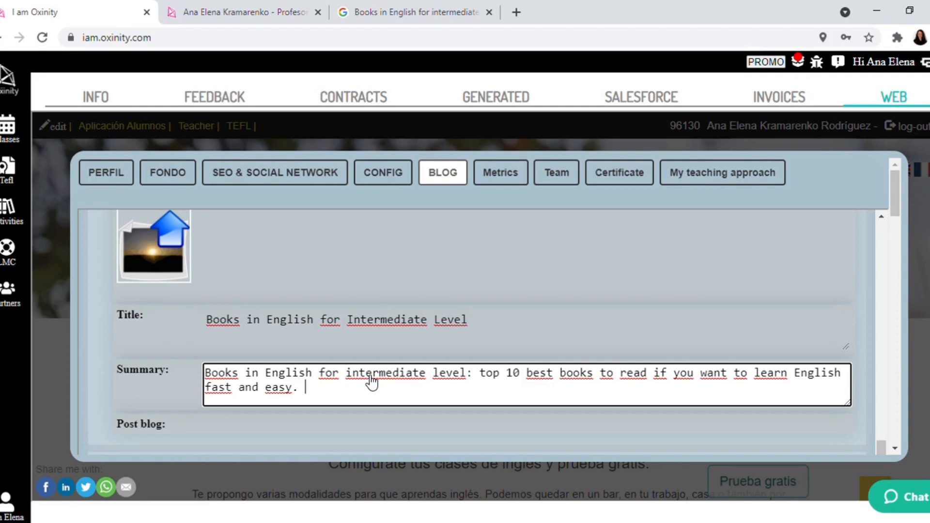
- Extend the Summary with the sentence "Check my list and discover books for learners."
{"action": "type", "text": "Check my list and"}
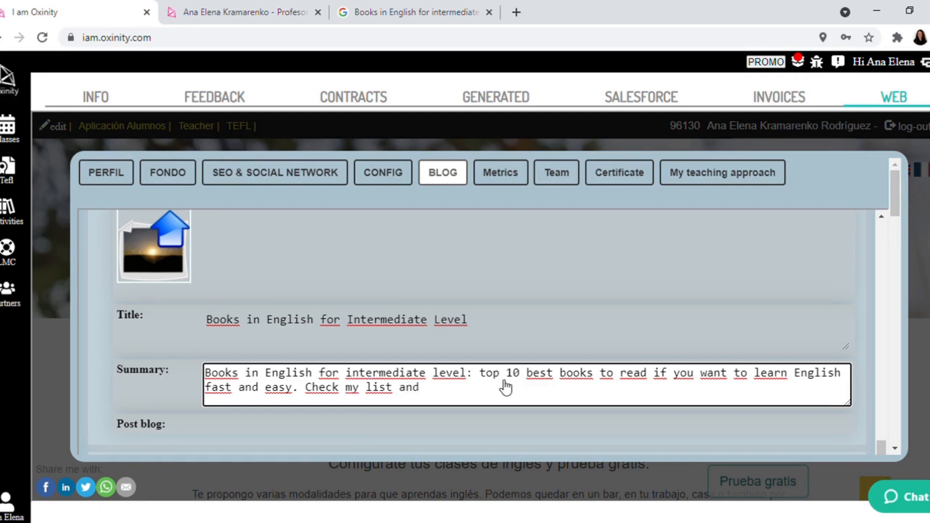
{"action": "type", "text": " discover "}
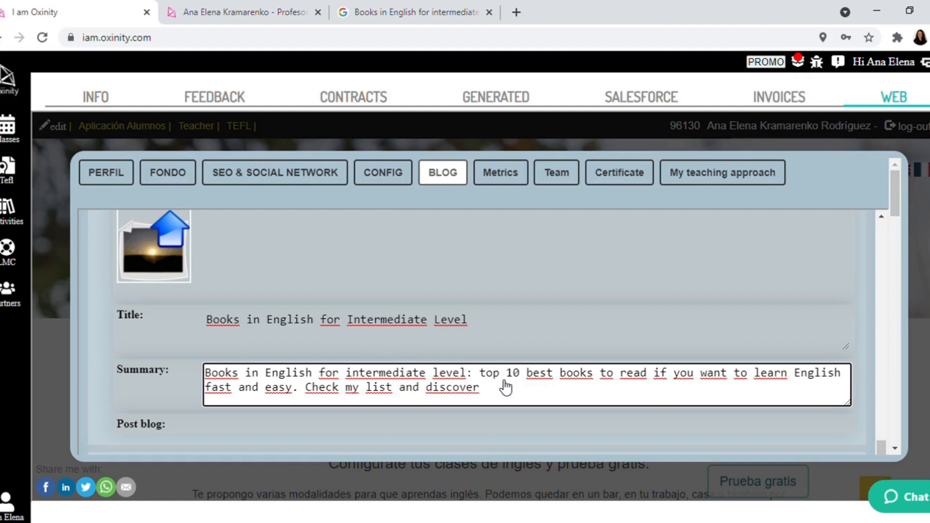
{"action": "type", "text": "books for learne"}
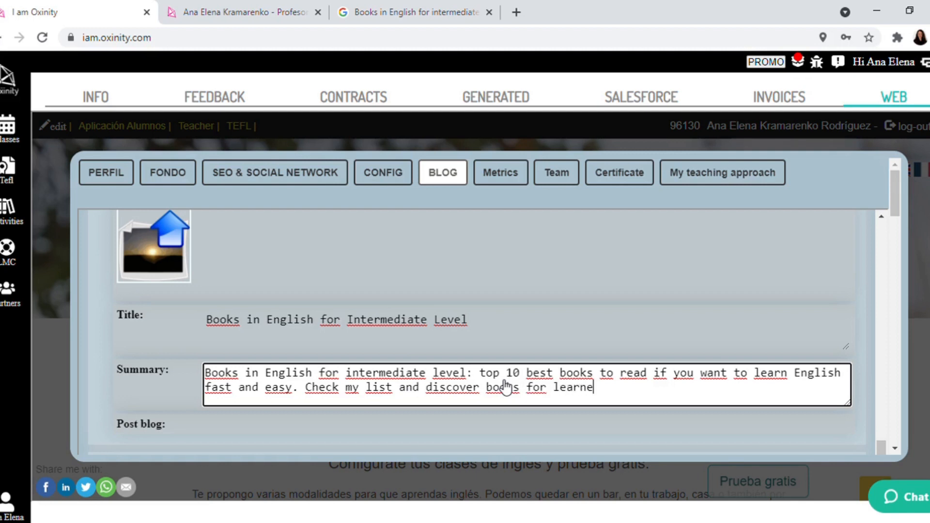
{"action": "type", "text": "rs."}
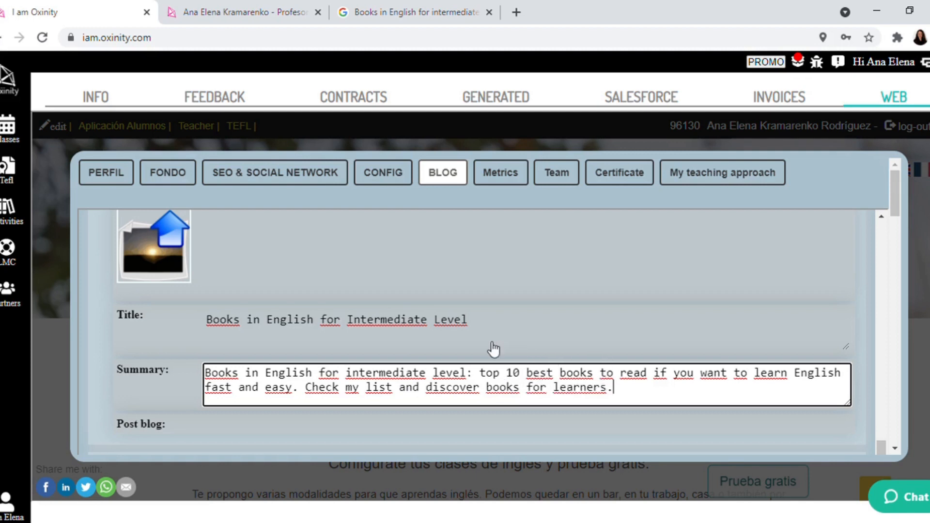
- Upload a picture of 200 px or more as the post's image and accept the upload message
{"action": "scroll", "coordinate": [493, 348], "scroll_direction": "up", "scroll_amount": 1}
{"action": "scroll", "coordinate": [493, 348], "scroll_direction": "up", "scroll_amount": 3}
{"action": "scroll", "coordinate": [493, 348], "scroll_direction": "down", "scroll_amount": 5}
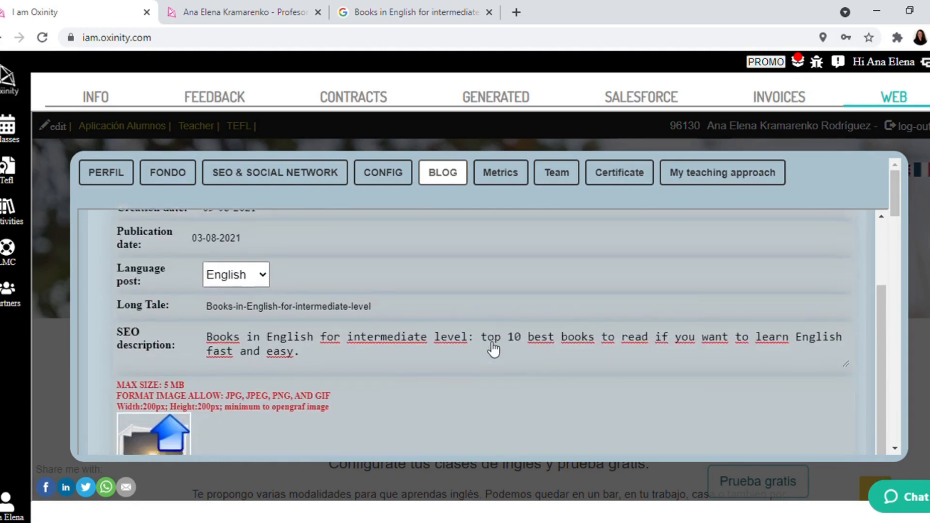
{"action": "scroll", "coordinate": [493, 380], "scroll_direction": "up", "scroll_amount": 3}
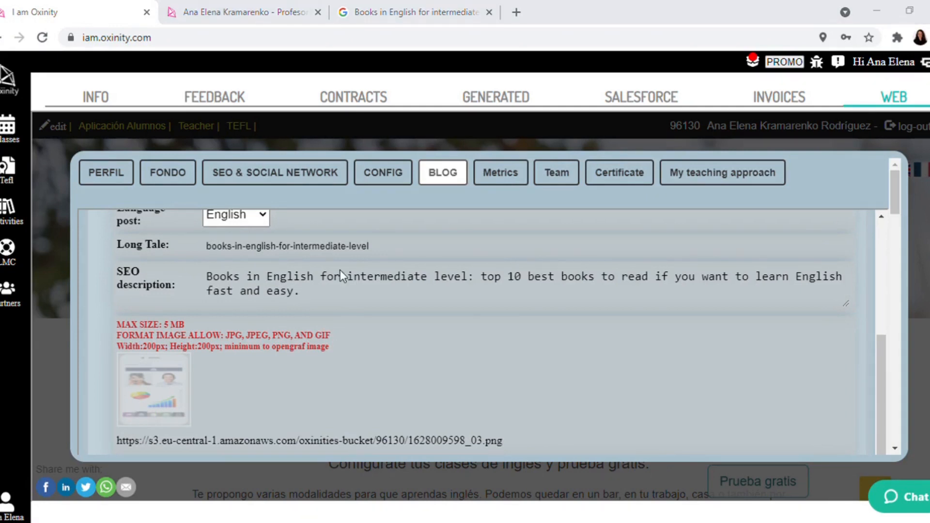
{"action": "double_click", "coordinate": [587, 173]}
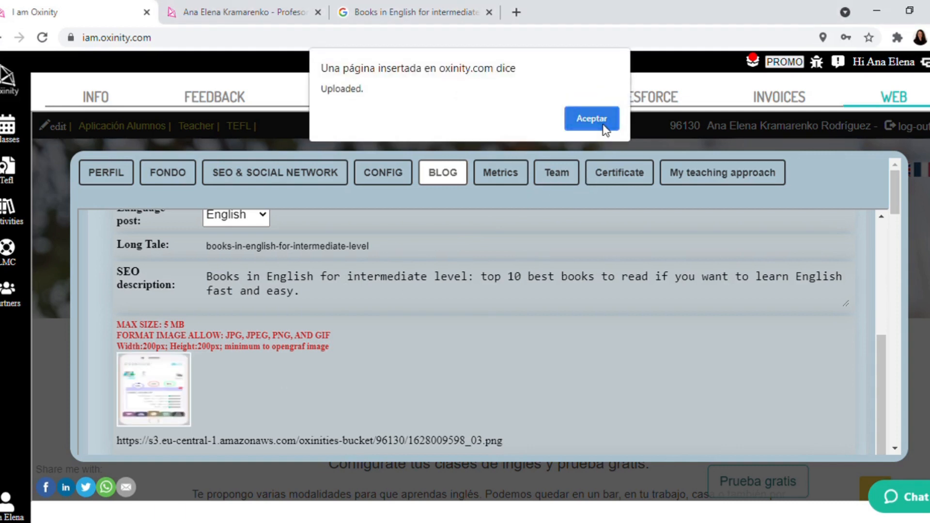
{"action": "left_click", "coordinate": [603, 126]}
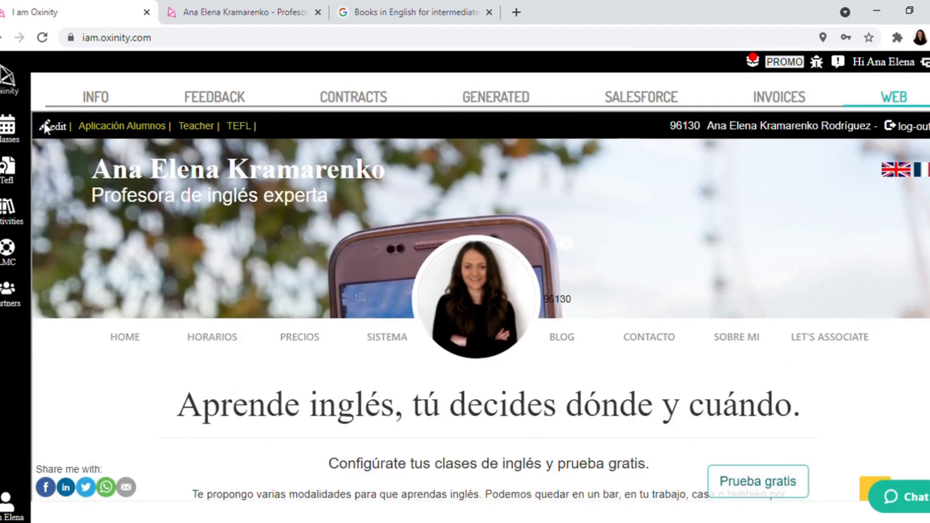
- Reopen the website editor and go to the new post's details in the Blog section
{"action": "left_click", "coordinate": [49, 125]}
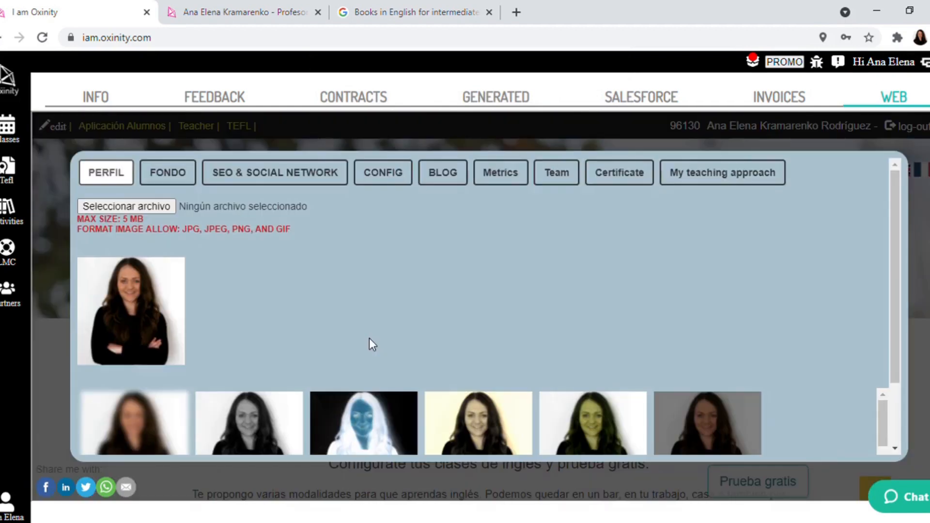
{"action": "left_click", "coordinate": [453, 170]}
{"action": "scroll", "coordinate": [475, 280], "scroll_direction": "down", "scroll_amount": 6}
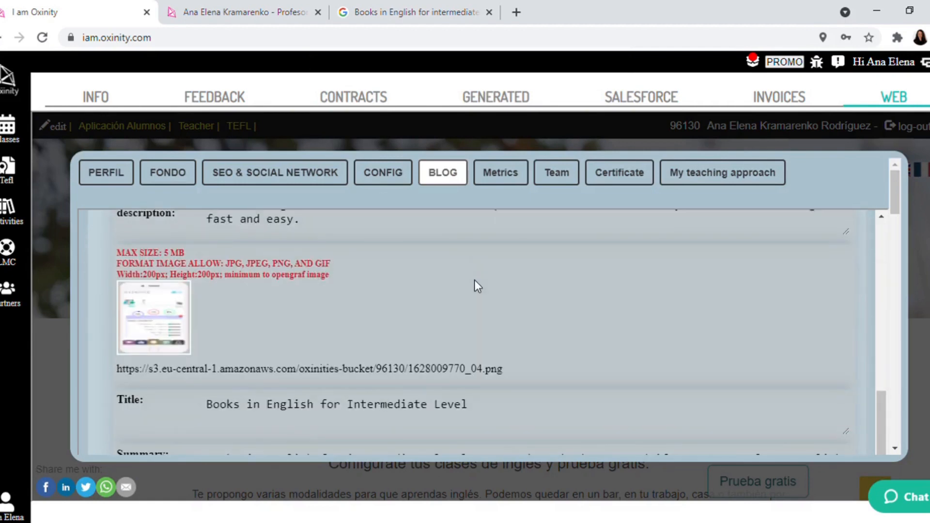
- Write "300 words!" as placeholder text in the body of the post
{"action": "scroll", "coordinate": [475, 280], "scroll_direction": "down", "scroll_amount": 4}
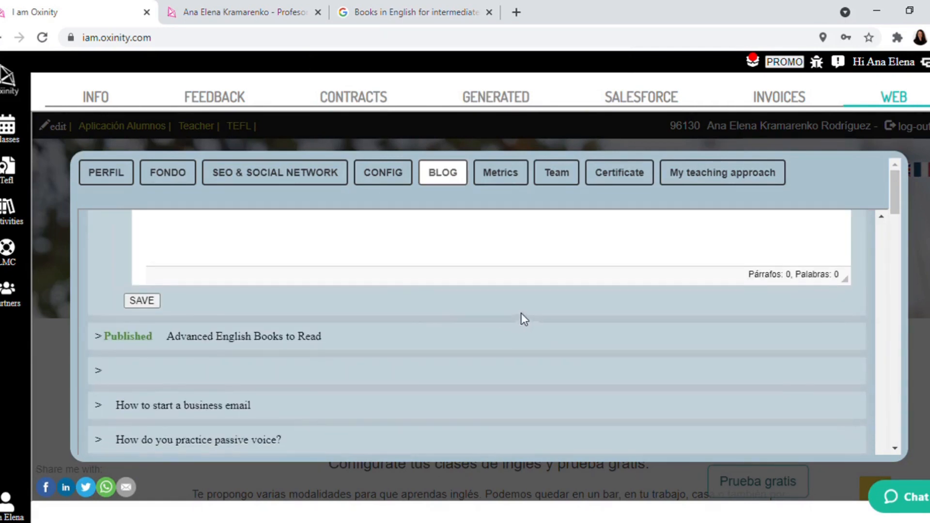
{"action": "scroll", "coordinate": [511, 347], "scroll_direction": "up", "scroll_amount": 1}
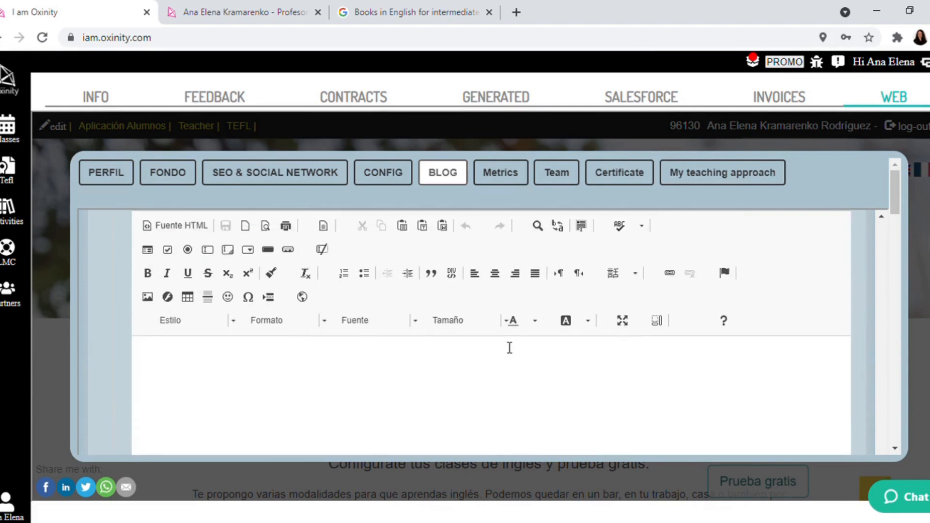
{"action": "scroll", "coordinate": [509, 348], "scroll_direction": "up", "scroll_amount": 2}
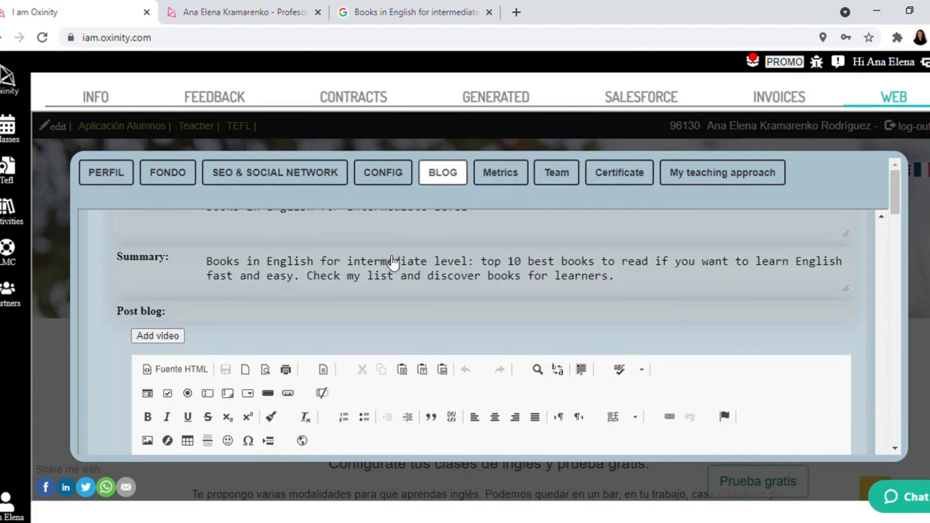
{"action": "scroll", "coordinate": [527, 273], "scroll_direction": "down", "scroll_amount": 1}
{"action": "scroll", "coordinate": [473, 309], "scroll_direction": "down", "scroll_amount": 1}
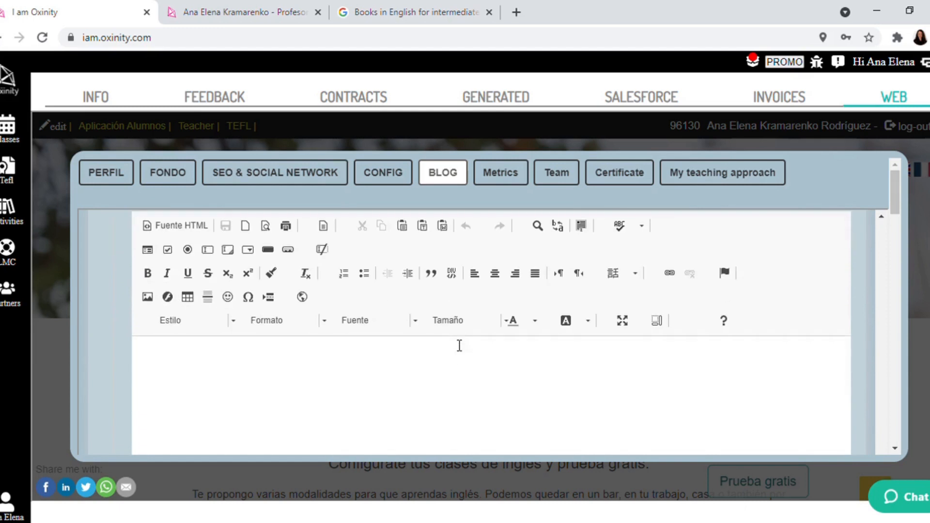
{"action": "left_click", "coordinate": [456, 357]}
{"action": "type", "text": "300 wprds"}
{"action": "key", "text": "BackSpace"}
{"action": "key", "text": "BackSpace"}
{"action": "key", "text": "BackSpace"}
{"action": "key", "text": "BackSpace"}
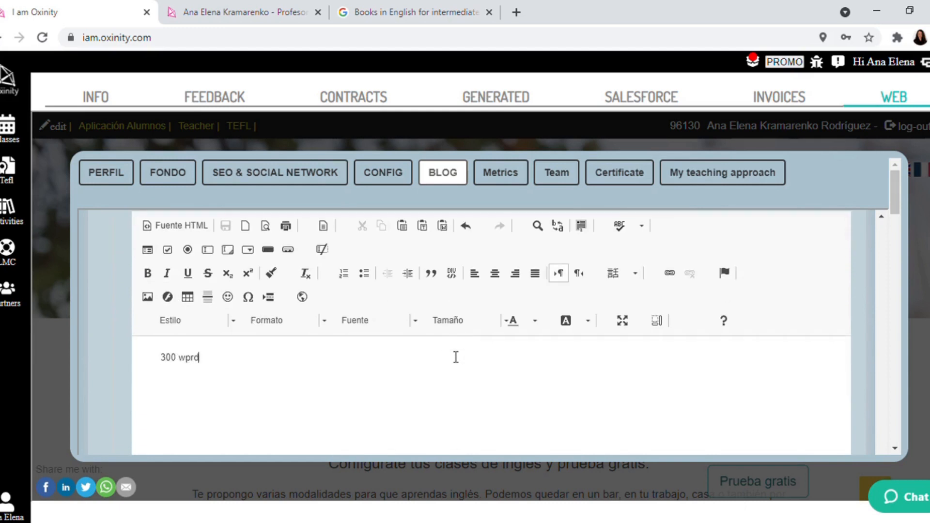
{"action": "type", "text": "ords!"}
- Recheck the title, summary and body text, and save the post
{"action": "scroll", "coordinate": [456, 356], "scroll_direction": "up", "scroll_amount": 5}
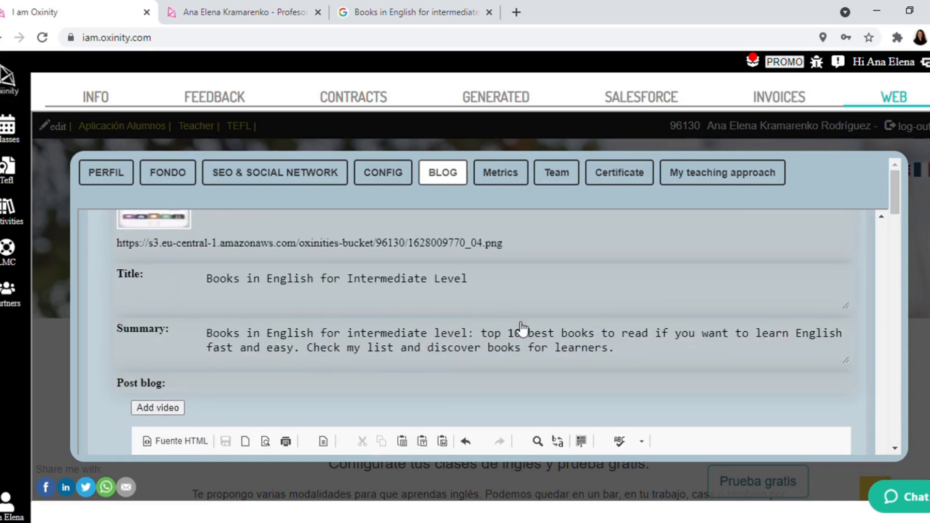
{"action": "scroll", "coordinate": [521, 300], "scroll_direction": "down", "scroll_amount": 5}
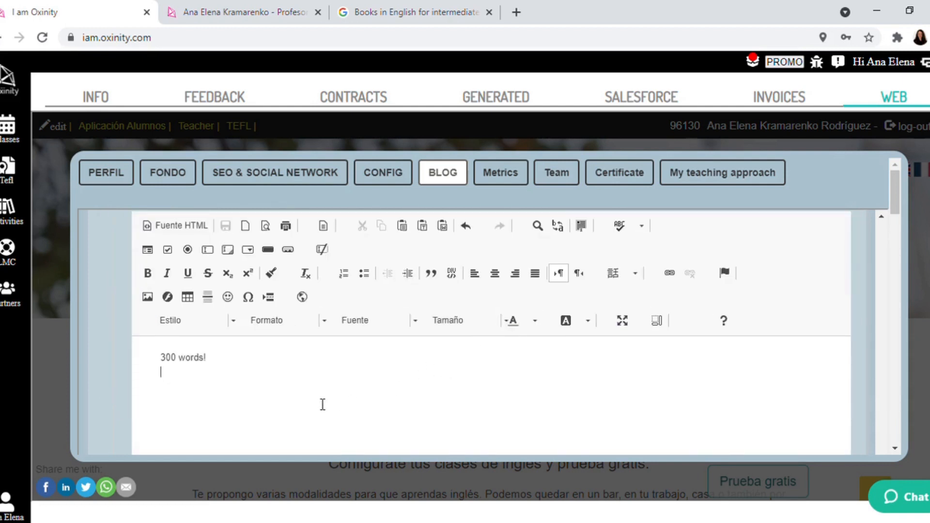
{"action": "double_click", "coordinate": [237, 375]}
{"action": "left_click", "coordinate": [245, 381]}
{"action": "scroll", "coordinate": [431, 407], "scroll_direction": "down", "scroll_amount": 3}
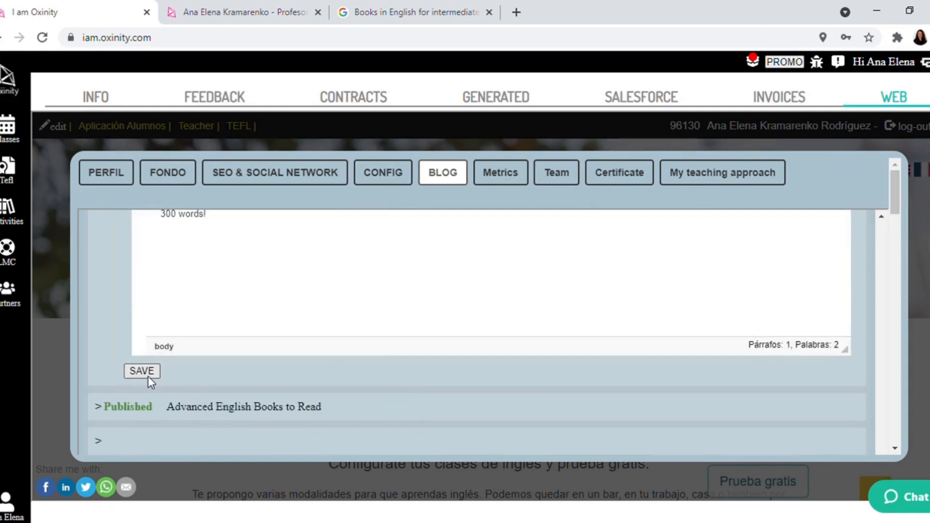
{"action": "left_click", "coordinate": [147, 376]}
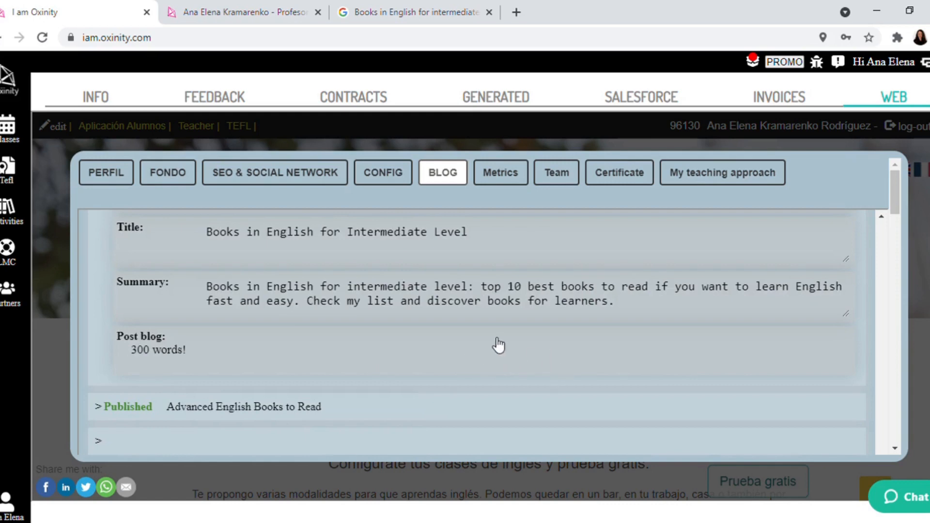
- Review the saved post's details, and open the blog page on the teacher's public website in the other tab
{"action": "scroll", "coordinate": [544, 366], "scroll_direction": "up", "scroll_amount": 5}
{"action": "scroll", "coordinate": [544, 363], "scroll_direction": "up", "scroll_amount": 1}
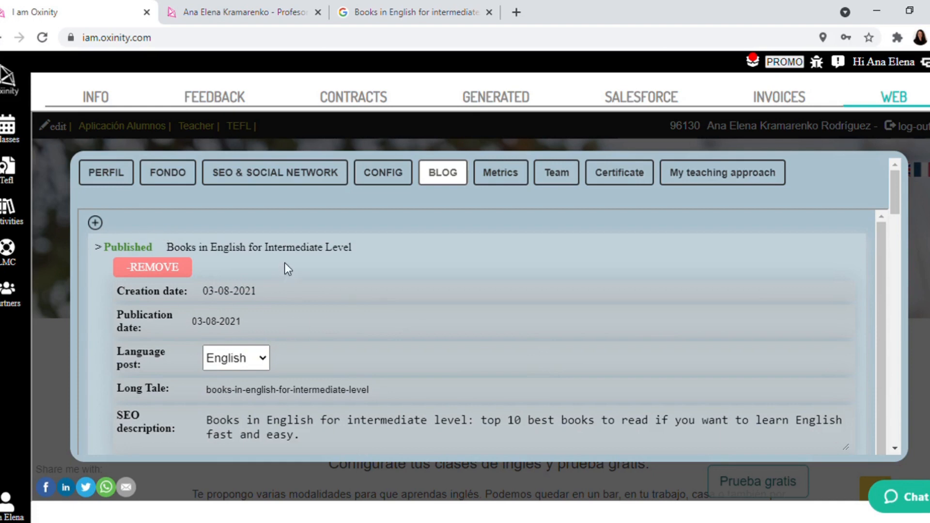
{"action": "left_click", "coordinate": [219, 6]}
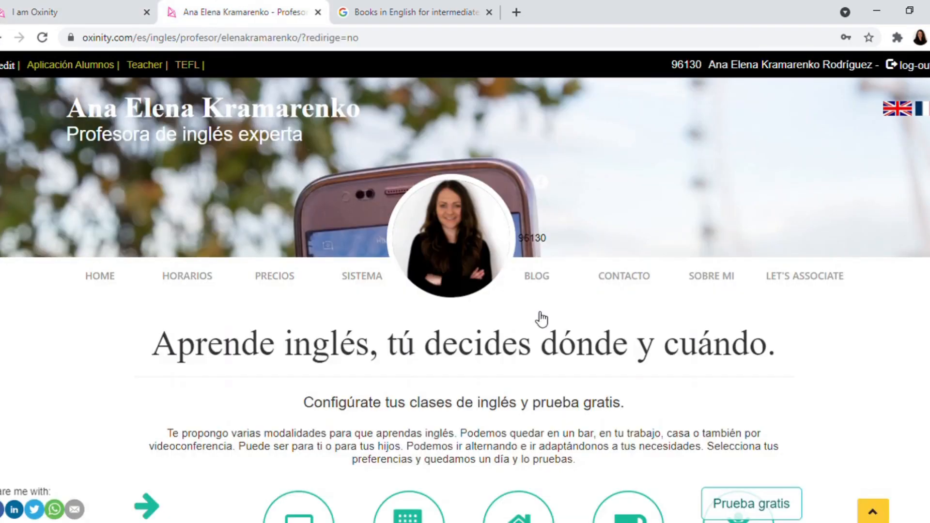
{"action": "left_click", "coordinate": [542, 280]}
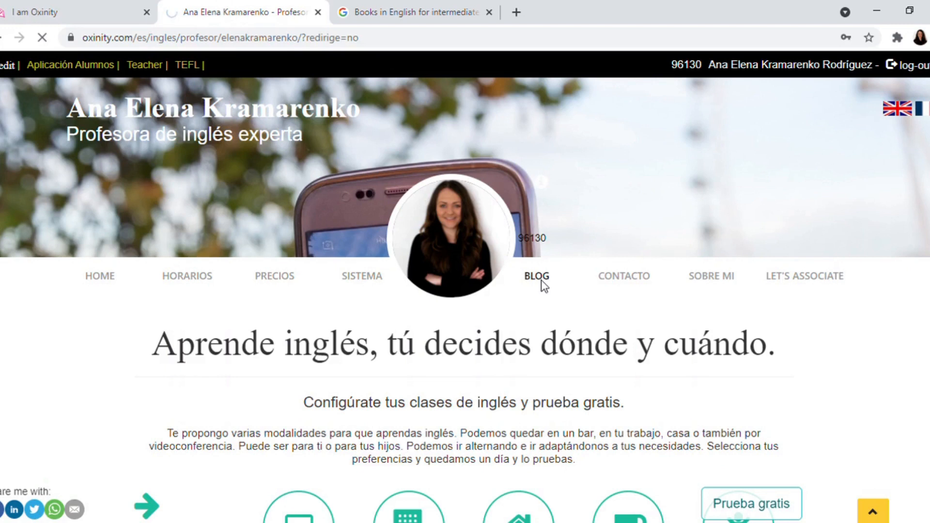